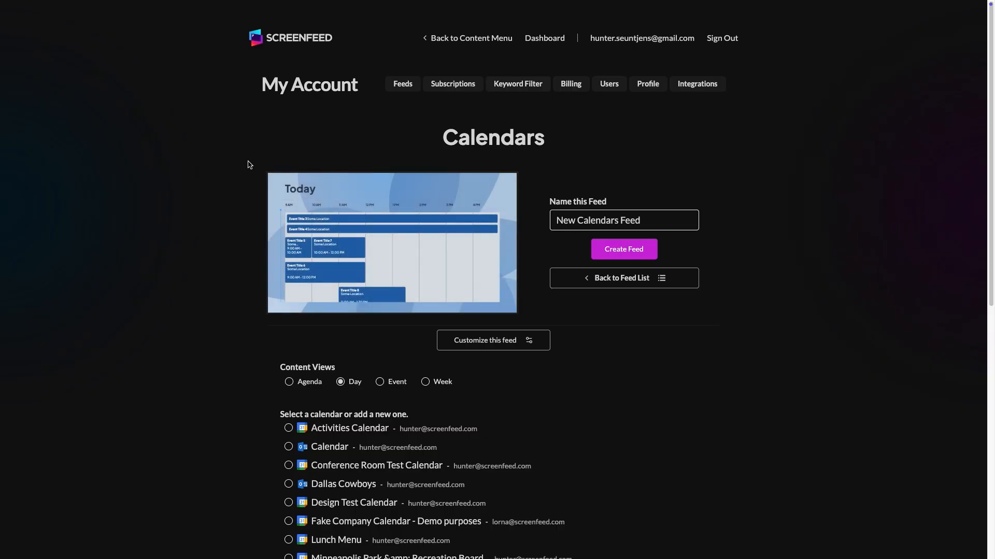
# Delete 'New' from the feed name so it reads 'Calendars Feed'.
pyautogui.click(307, 191)
pyautogui.doubleClick(566, 220)
pyautogui.press('BackSpace')
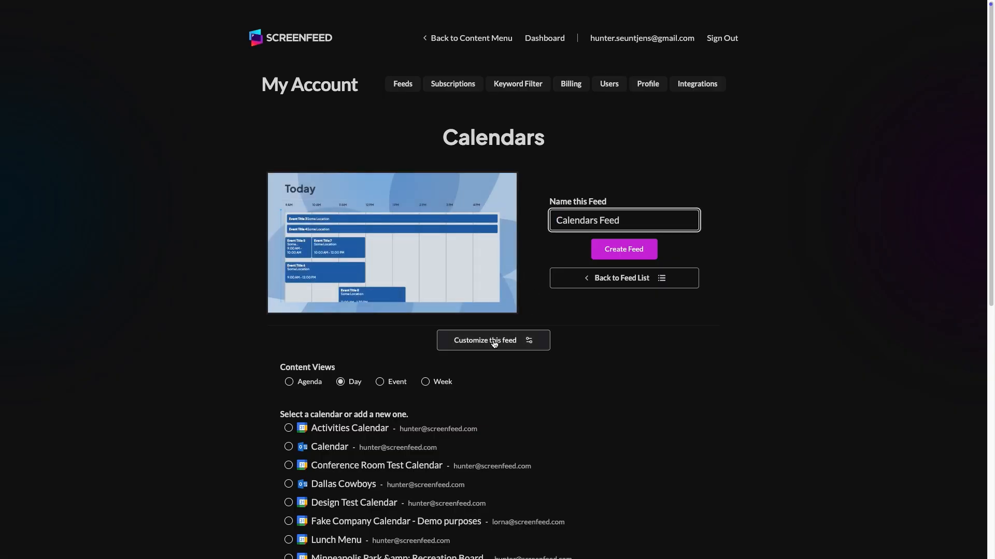
# Try the Event, Agenda and Week content views, then settle back on Day.
pyautogui.scroll(-1, 504, 390)
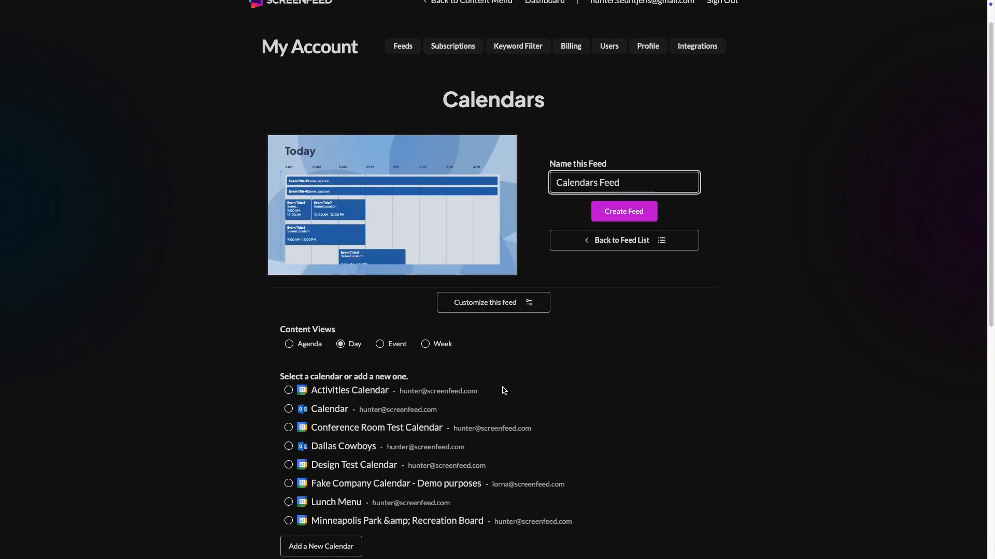
pyautogui.scroll(-1, 528, 365)
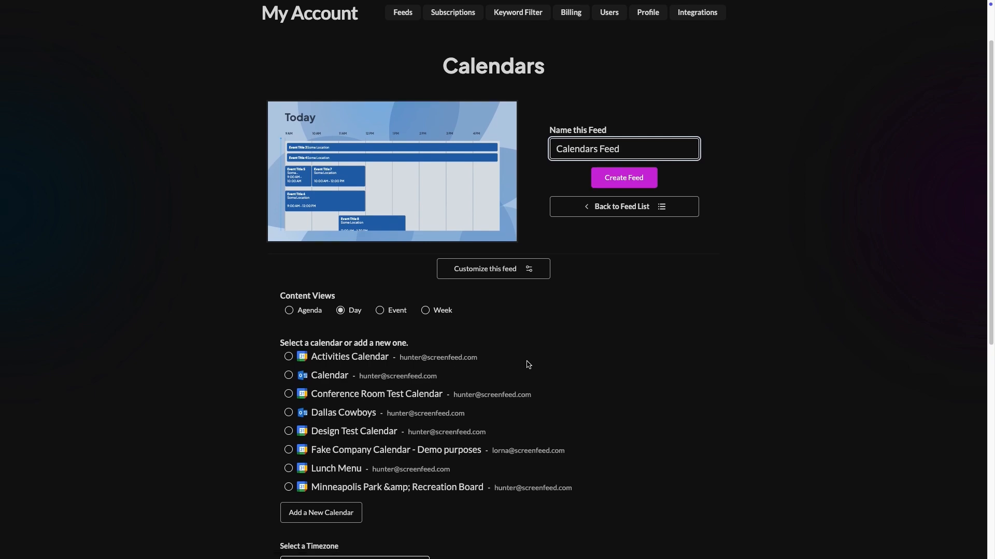
pyautogui.click(381, 312)
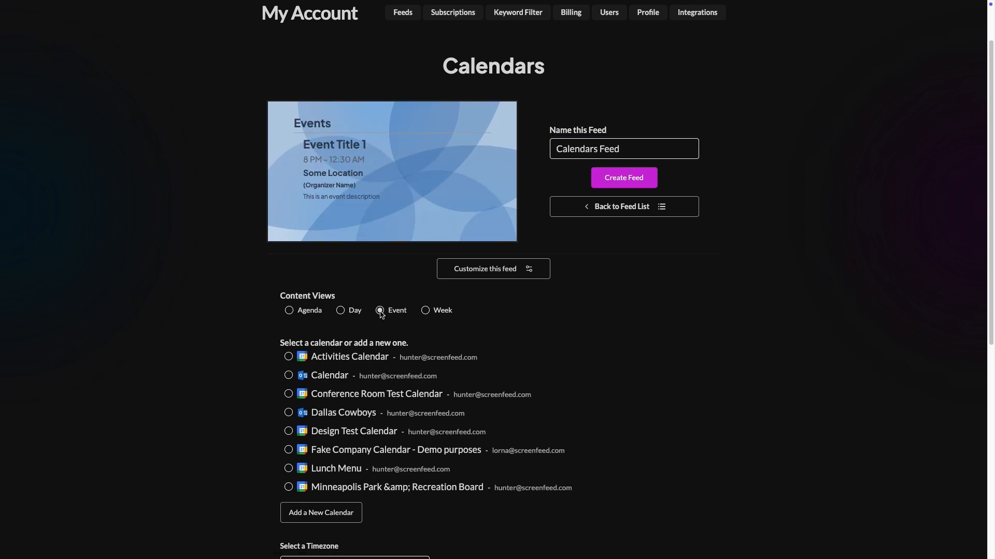
pyautogui.click(288, 311)
pyautogui.click(340, 311)
pyautogui.click(426, 311)
pyautogui.click(340, 311)
pyautogui.scroll(-2, 531, 356)
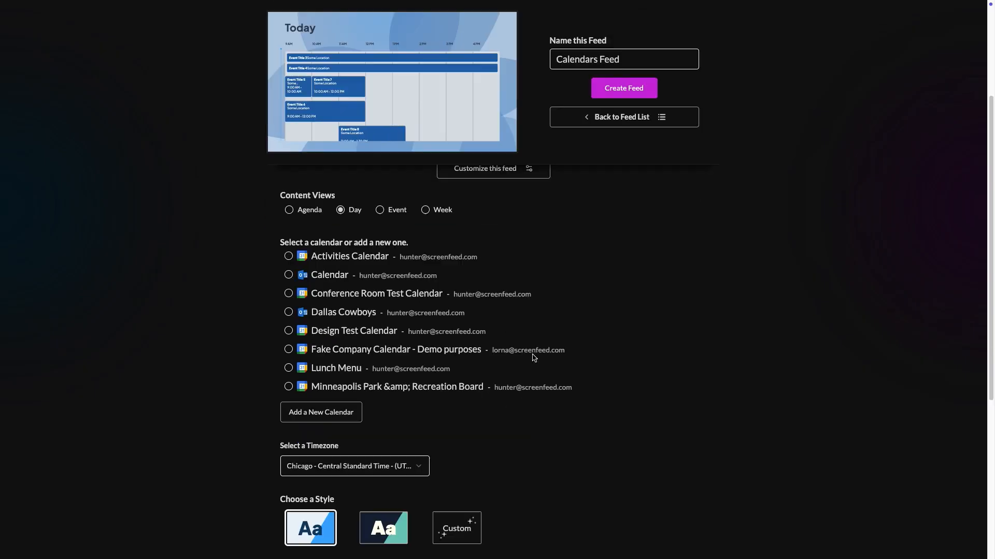
# Add a new Microsoft Calendar source and bring up its sign-in page.
pyautogui.click(315, 418)
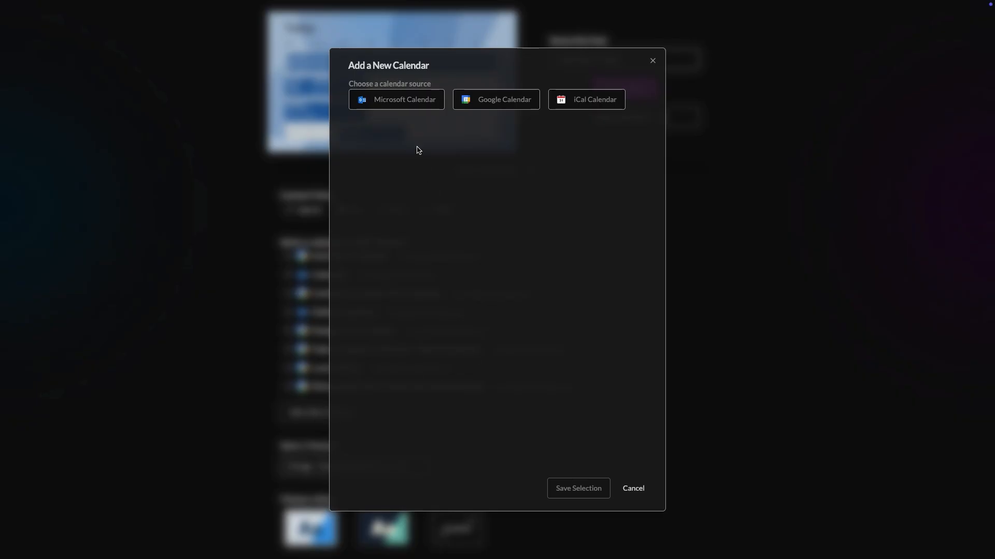
pyautogui.click(409, 103)
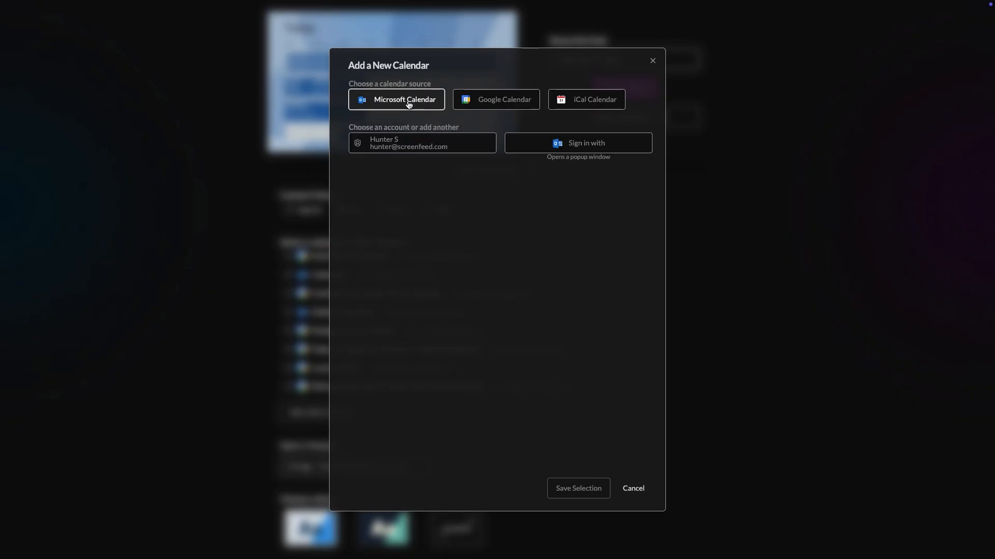
pyautogui.click(547, 147)
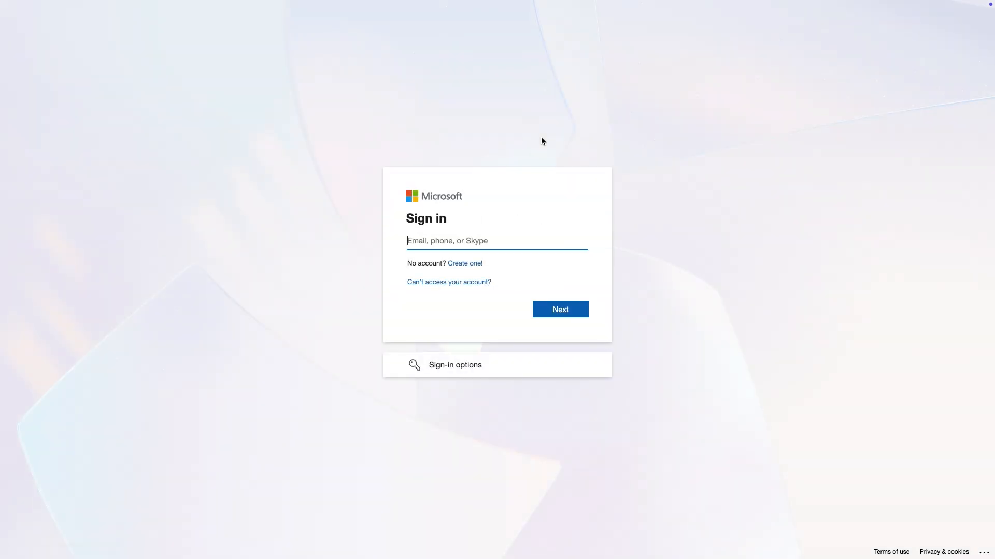
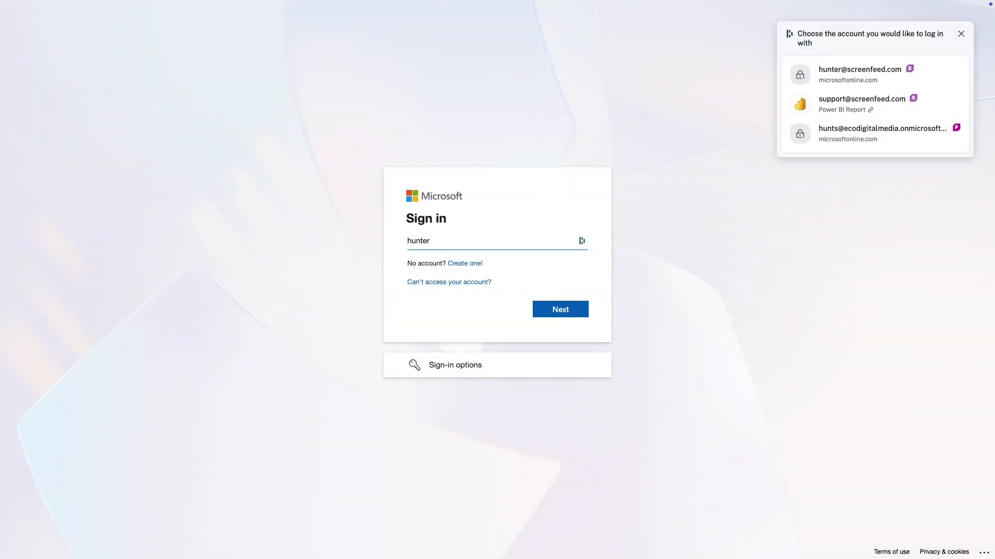
# Sign in with the saved work account e-mail and password, choosing to stay signed in.
pyautogui.click(850, 82)
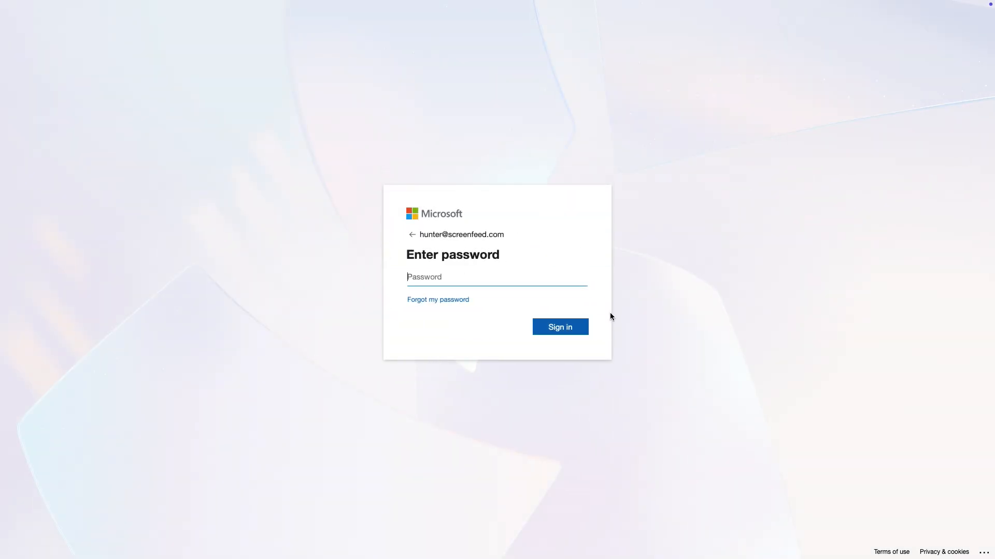
pyautogui.click(878, 88)
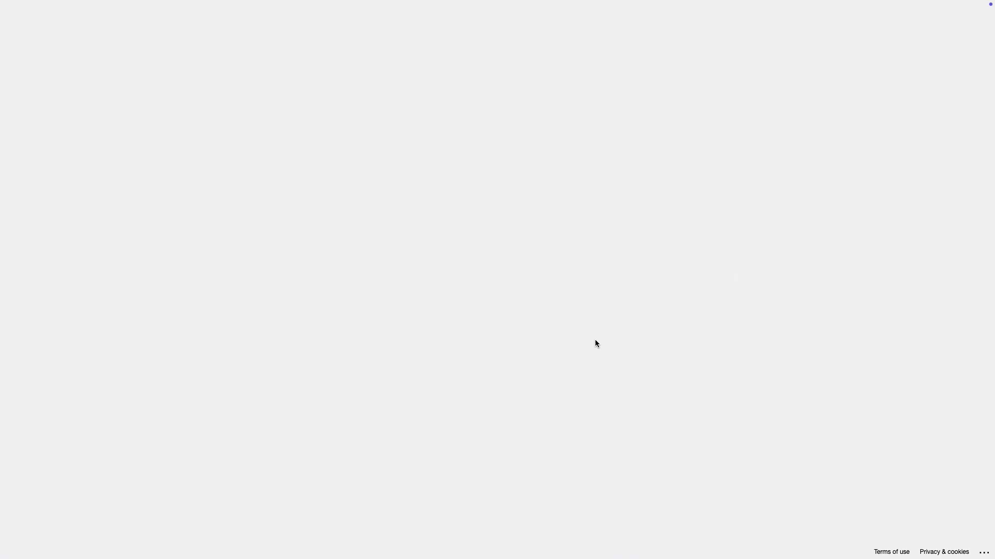
pyautogui.click(568, 340)
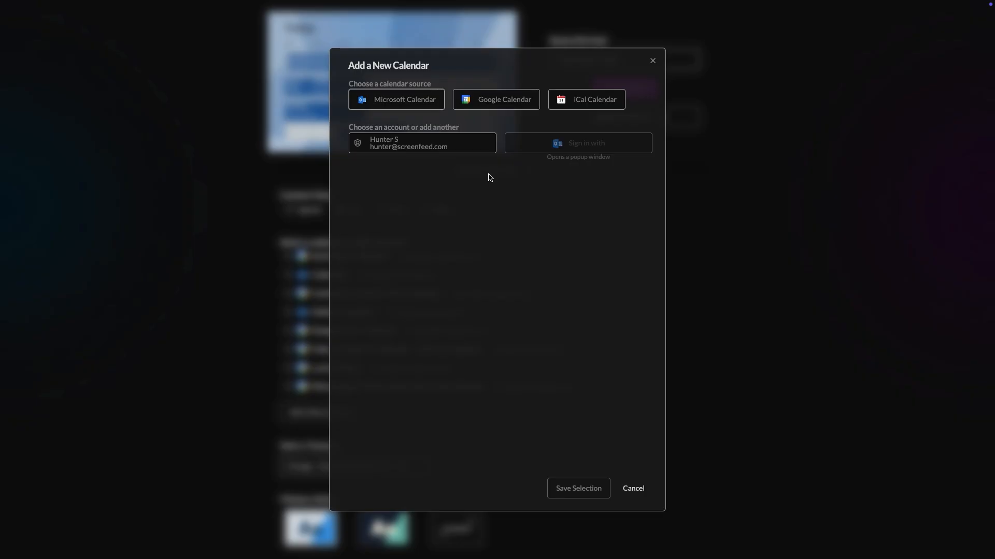
# Load the connected account's calendars, choose 'Calendar', and save the selection.
pyautogui.click(451, 150)
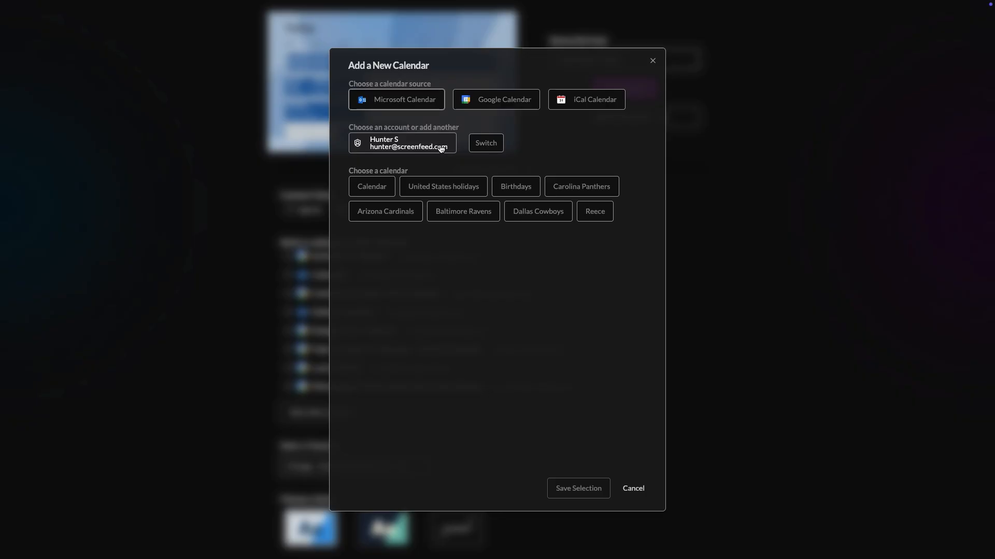
pyautogui.click(370, 191)
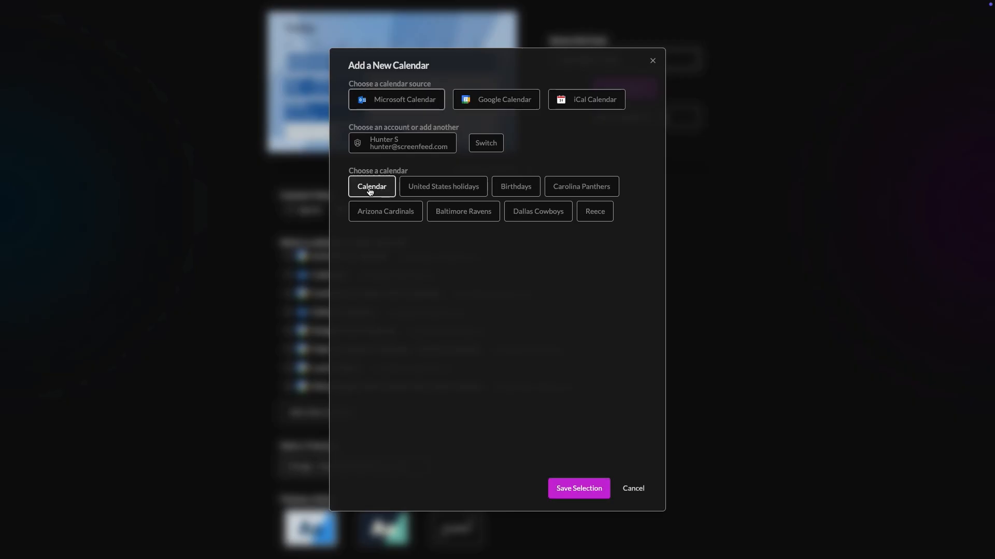
pyautogui.click(578, 489)
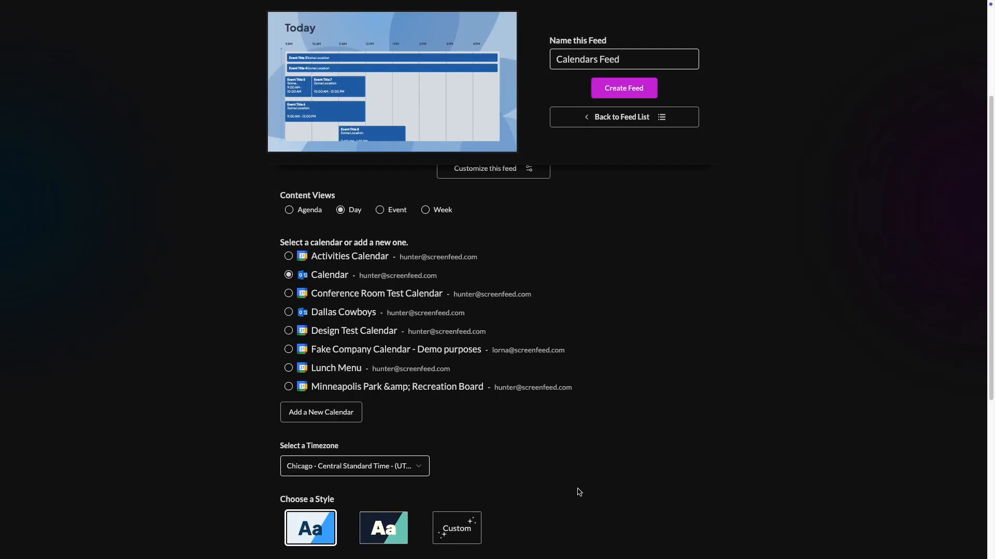
# Leave the timezone at Chicago and pick the dark tile under Choose a Style.
pyautogui.scroll(-1, 578, 492)
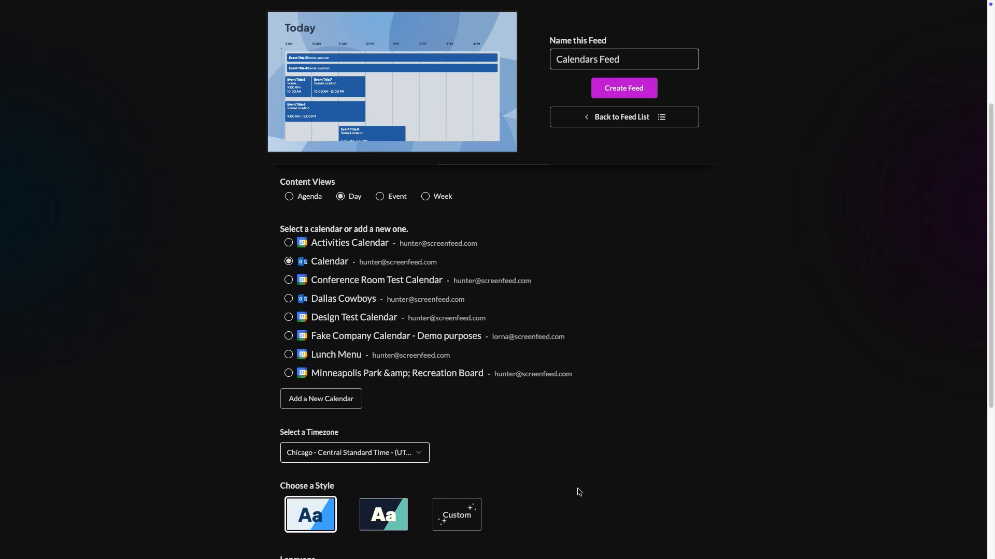
pyautogui.scroll(-2, 578, 492)
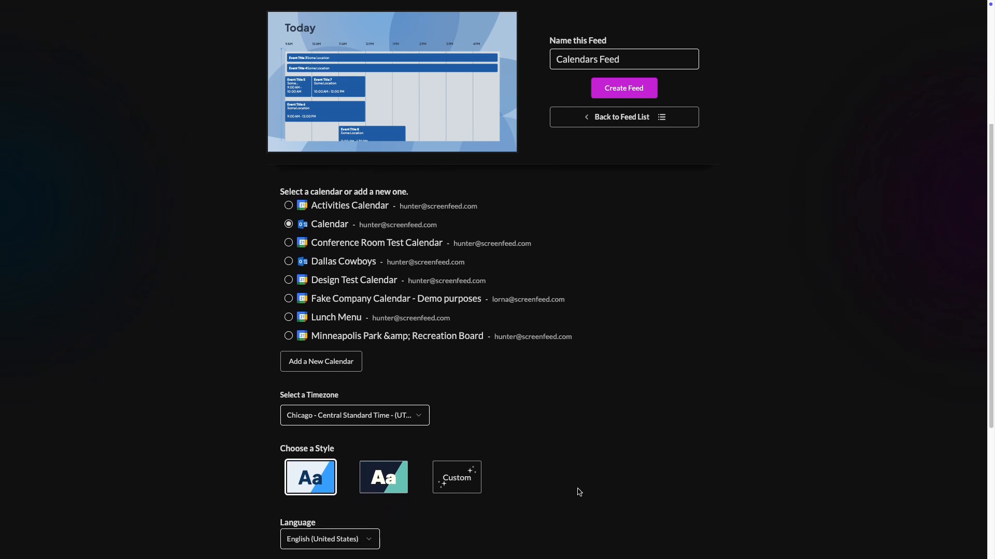
pyautogui.scroll(-1, 579, 493)
pyautogui.scroll(-1, 578, 492)
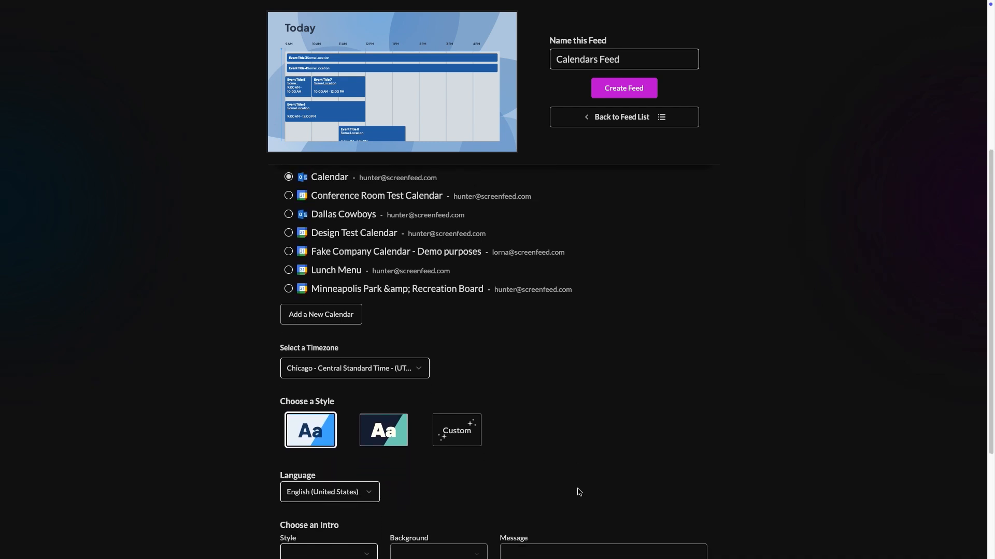
pyautogui.scroll(-1, 579, 492)
pyautogui.scroll(-1, 555, 368)
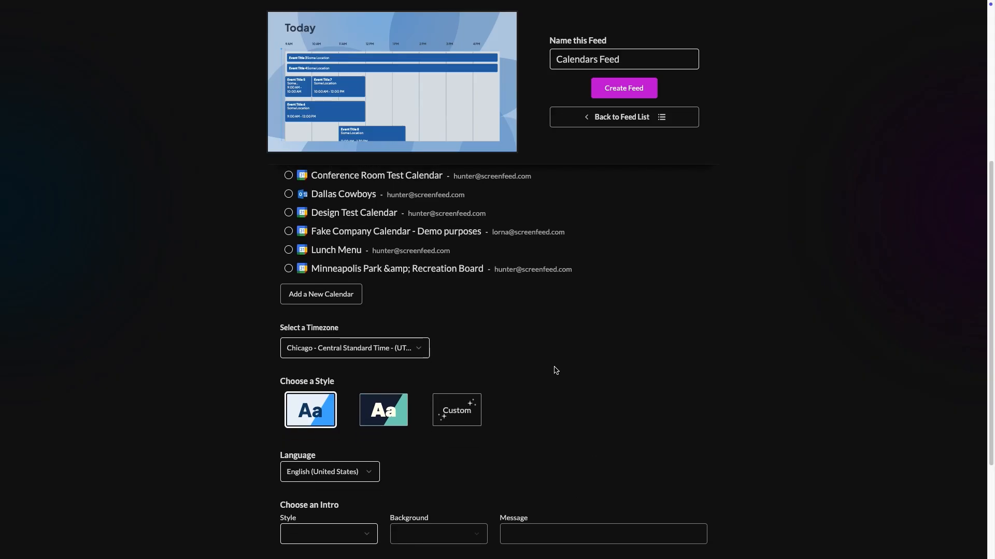
pyautogui.scroll(-1, 517, 365)
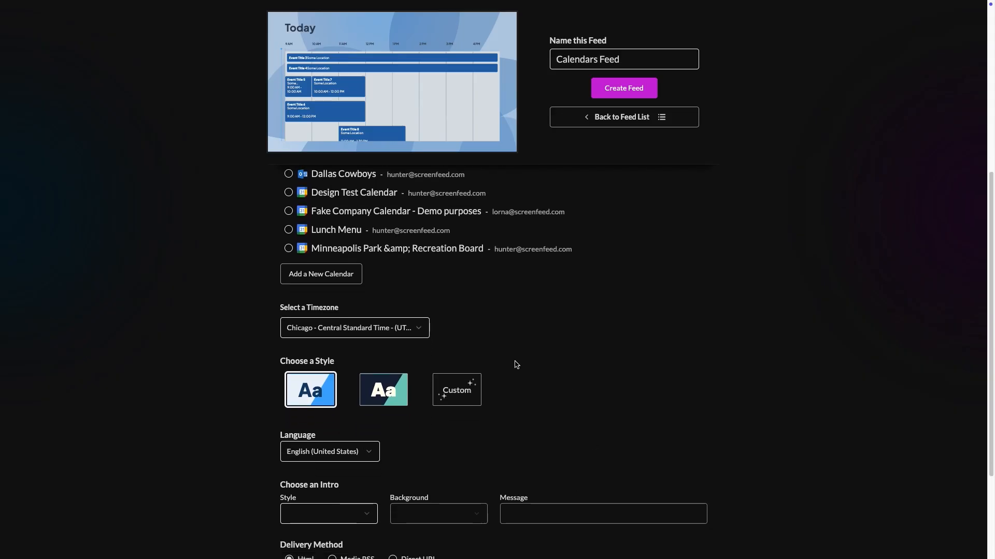
pyautogui.scroll(-1, 516, 364)
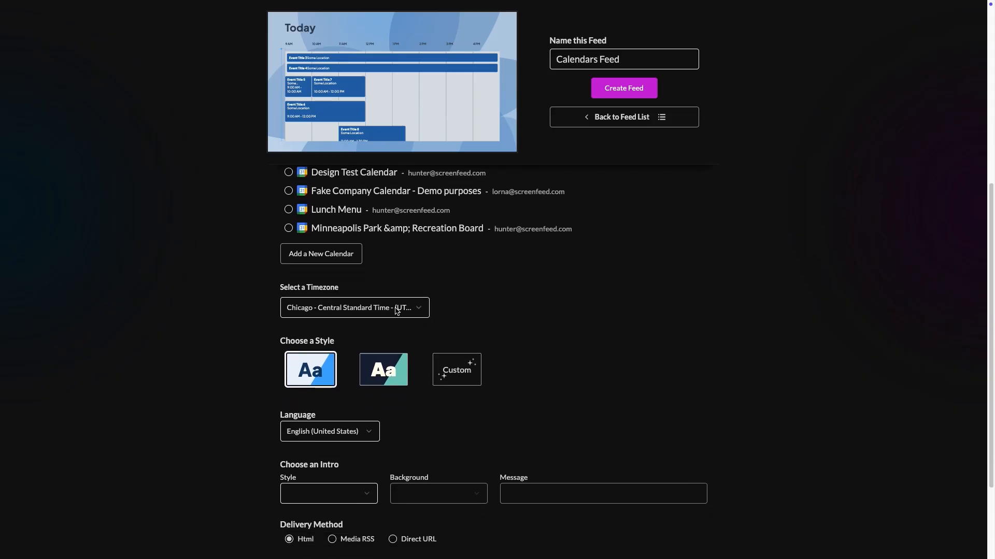
pyautogui.click(418, 308)
pyautogui.click(510, 300)
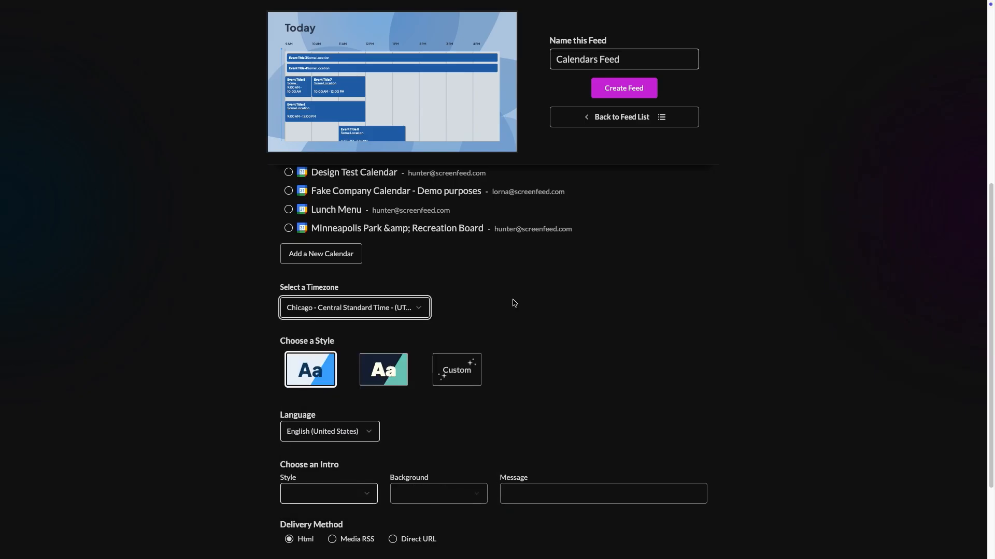
pyautogui.scroll(-1, 510, 300)
pyautogui.click(389, 356)
# Switch to the Custom style, keep the Inter font, and start the timeframe at 10 am.
pyautogui.click(459, 348)
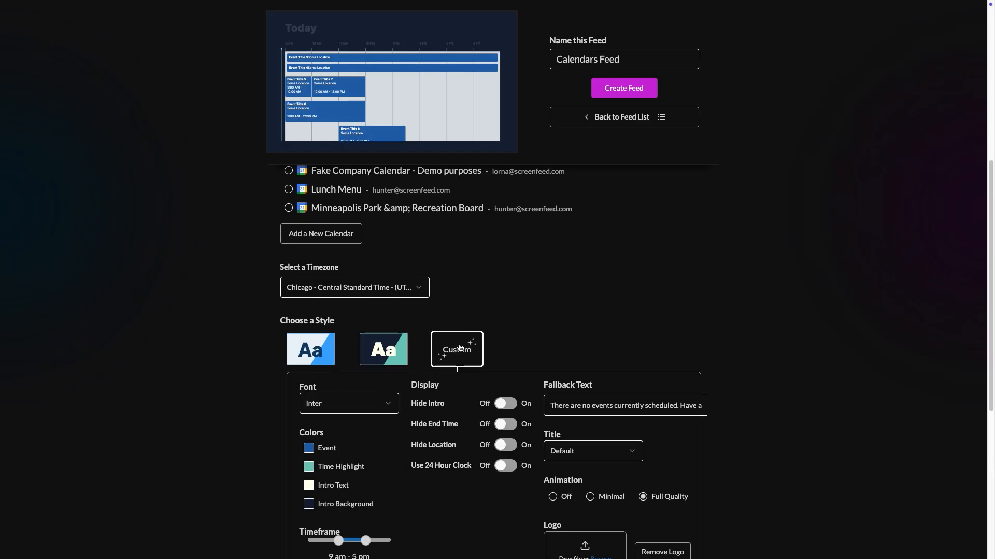
pyautogui.scroll(-3, 491, 342)
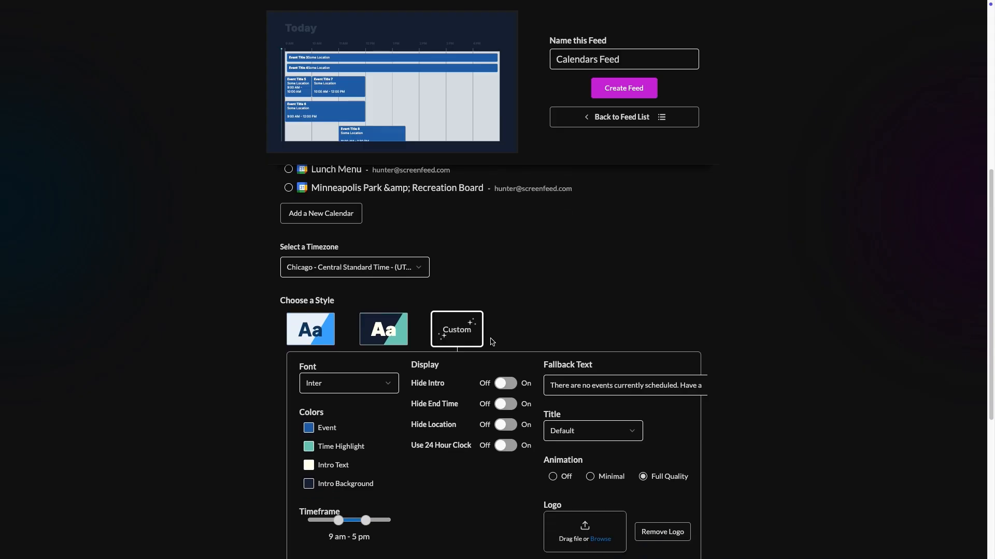
pyautogui.scroll(-2, 491, 342)
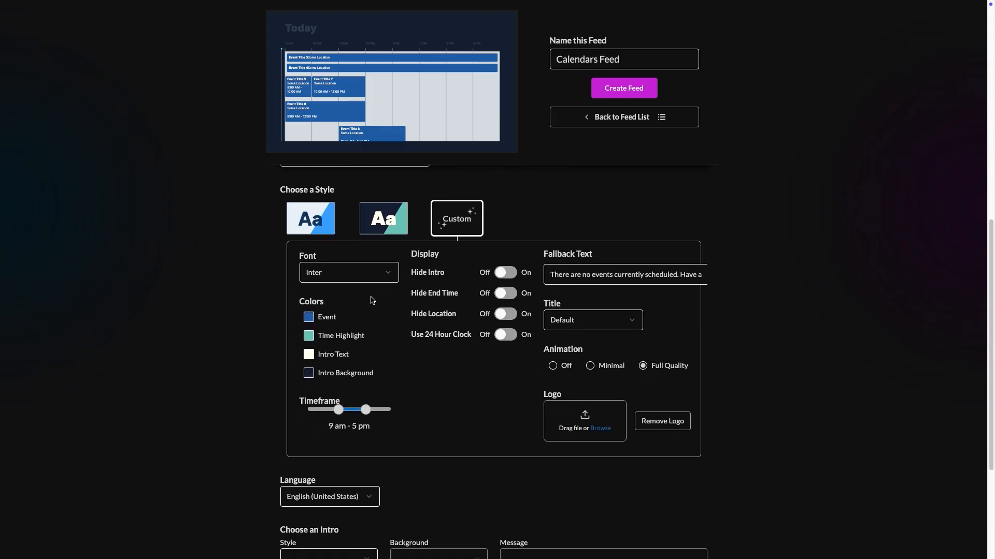
pyautogui.click(384, 277)
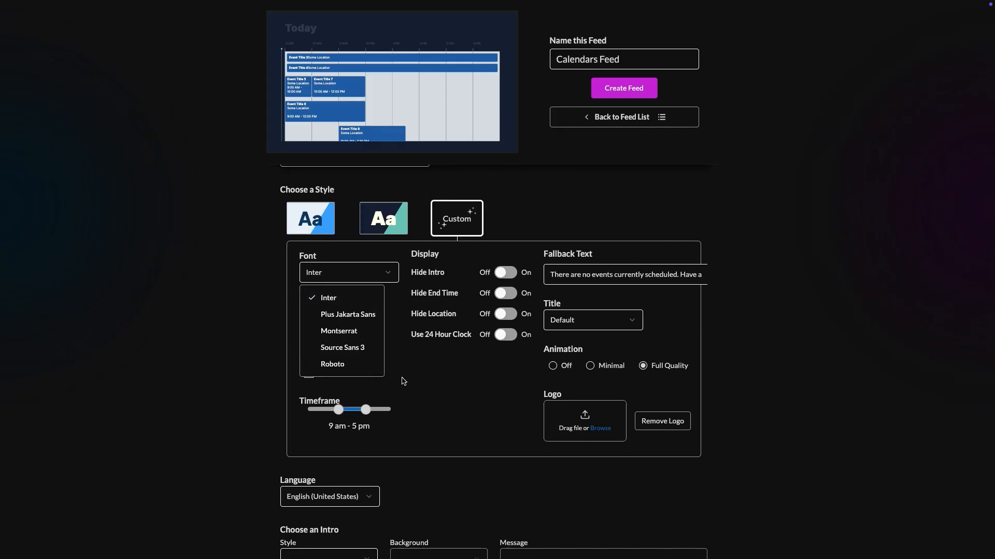
pyautogui.press('Escape')
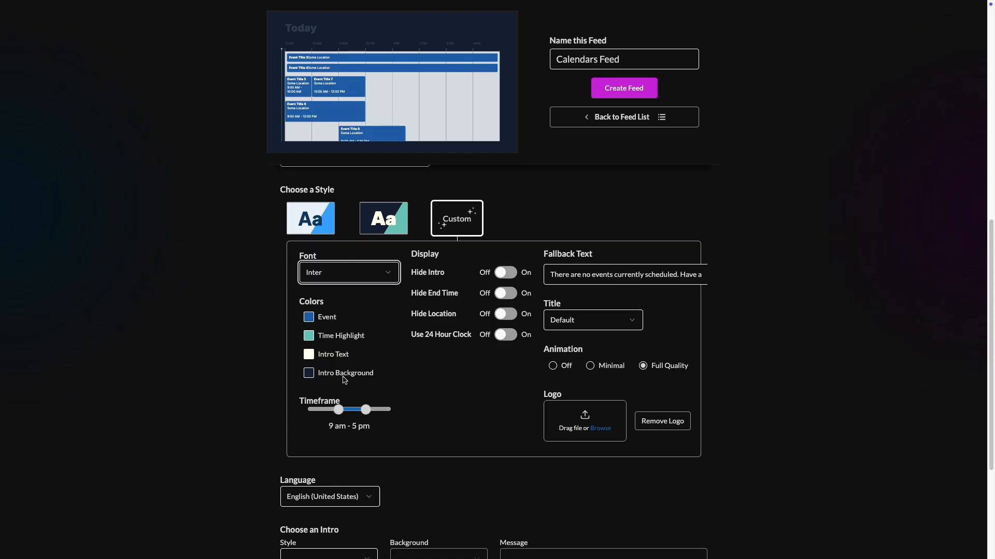
pyautogui.moveTo(339, 411); pyautogui.dragTo(345, 414)
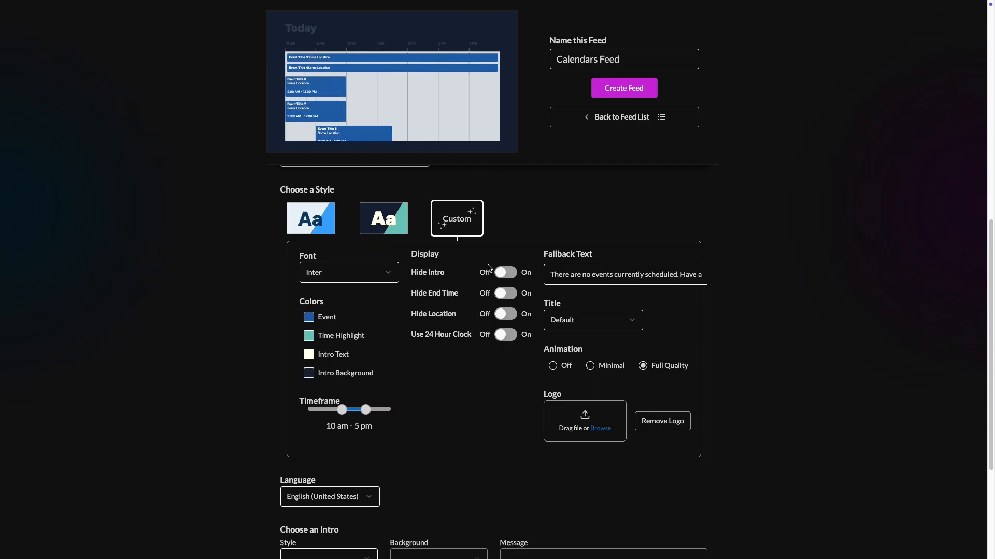
# Leave the hide-intro, end-time, location and 24-hour display toggles off after testing each.
pyautogui.click(505, 272)
pyautogui.click(505, 272)
pyautogui.click(506, 294)
pyautogui.click(506, 293)
pyautogui.click(506, 314)
pyautogui.click(506, 314)
pyautogui.click(507, 335)
pyautogui.click(508, 334)
pyautogui.moveTo(398, 100)
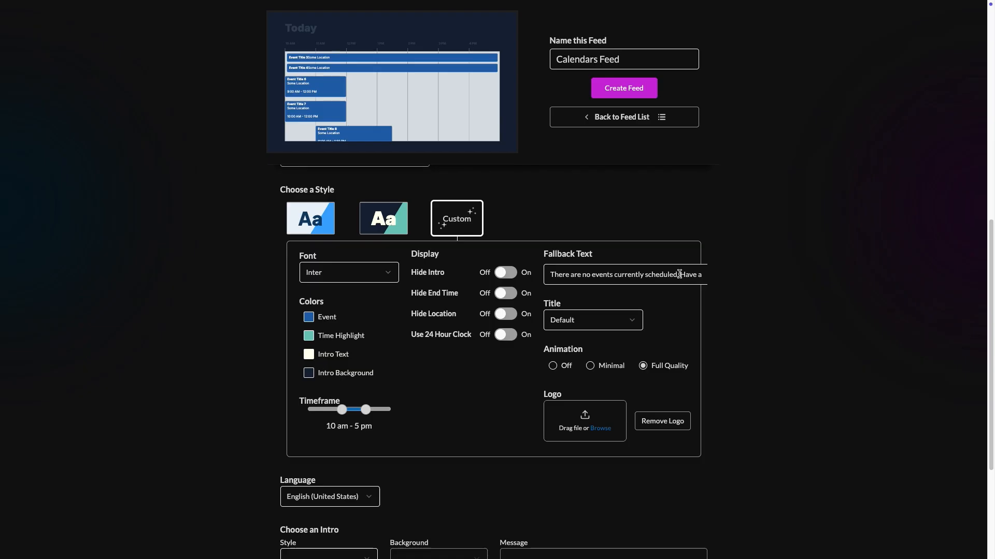
# Delete 'Have a great day!' so the fallback text reads 'There are no events currently scheduled.'.
pyautogui.moveTo(679, 274); pyautogui.dragTo(723, 284)
pyautogui.press('BackSpace')
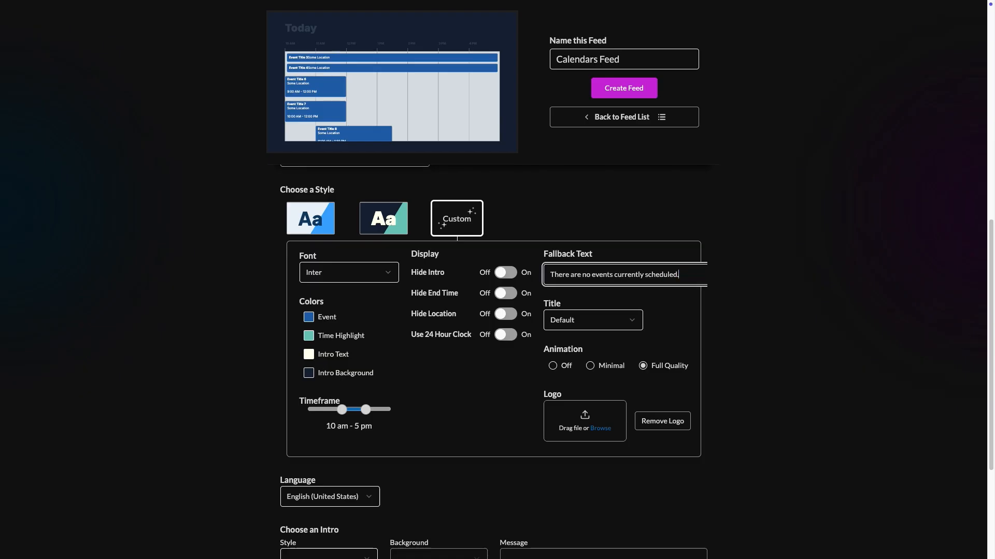
pyautogui.click(675, 314)
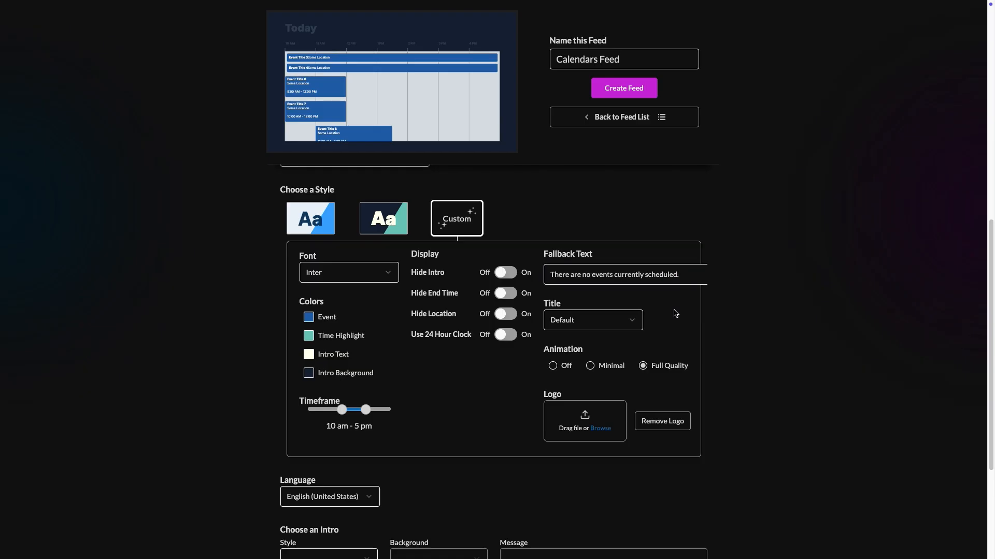
# Keep the Default title format.
pyautogui.click(617, 319)
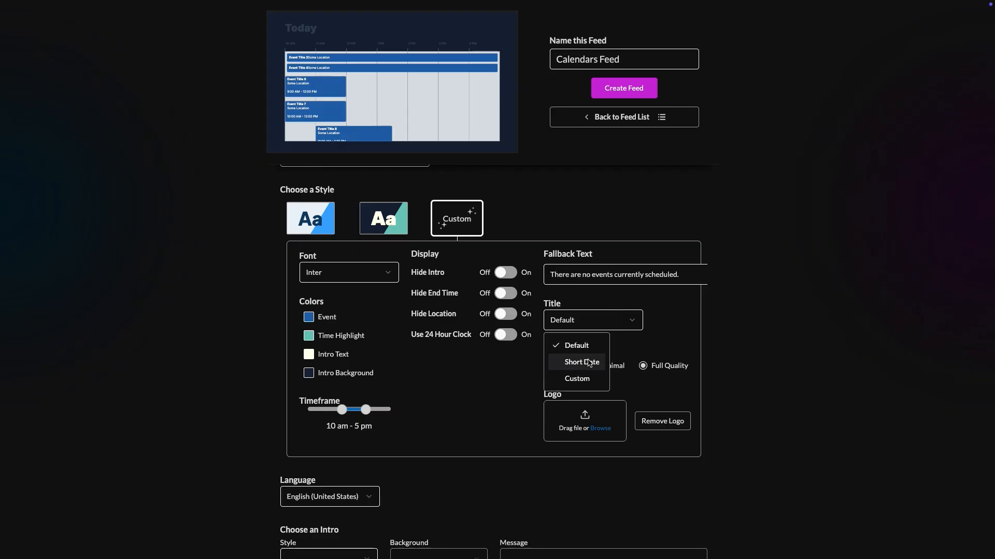
pyautogui.click(680, 342)
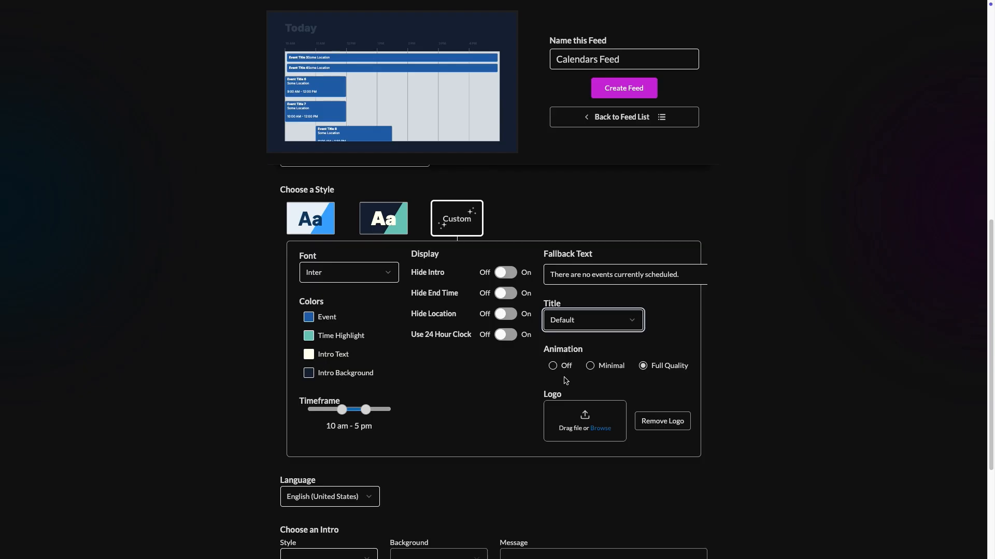
pyautogui.scroll(-1, 575, 396)
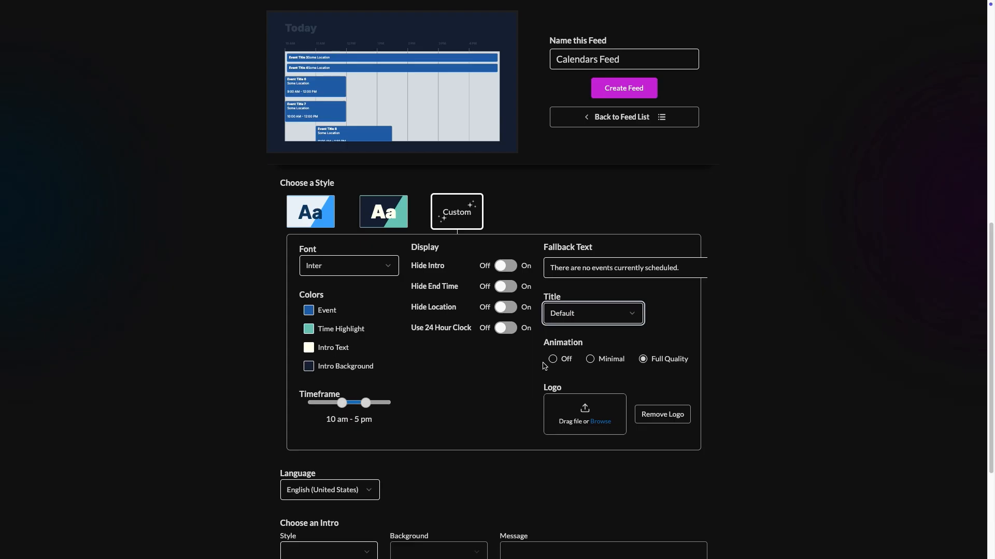
pyautogui.scroll(-1, 438, 400)
pyautogui.scroll(-3, 438, 400)
pyautogui.click(345, 351)
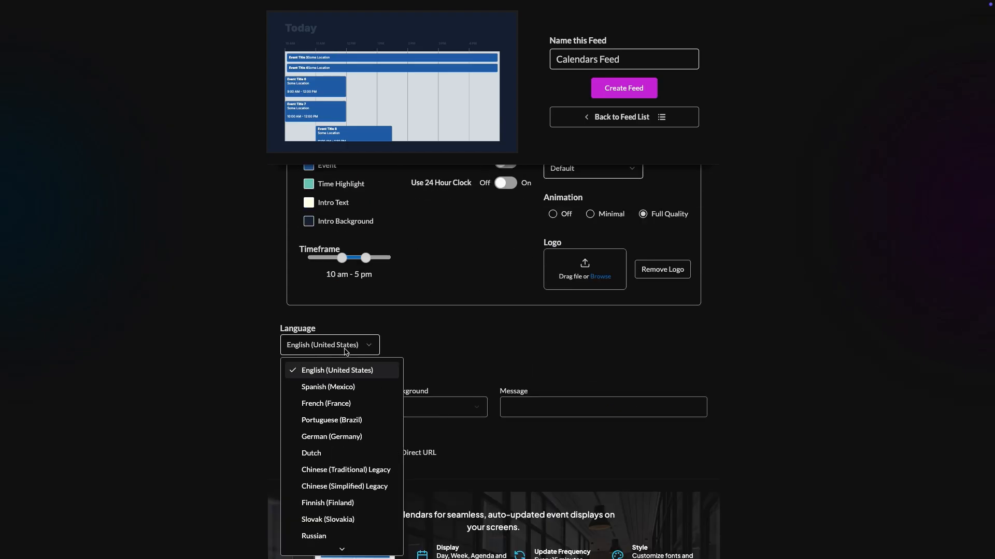
pyautogui.click(340, 387)
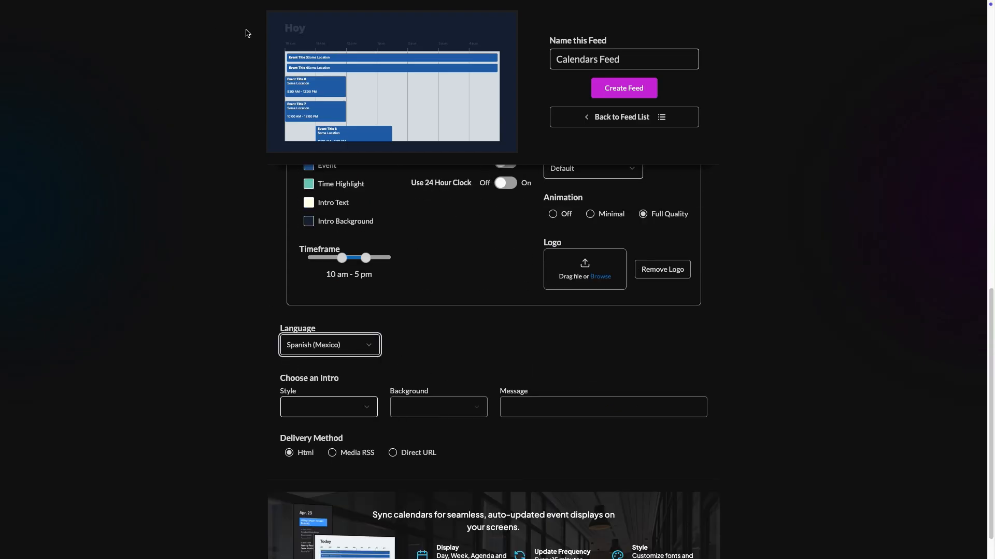
pyautogui.click(321, 350)
pyautogui.click(327, 372)
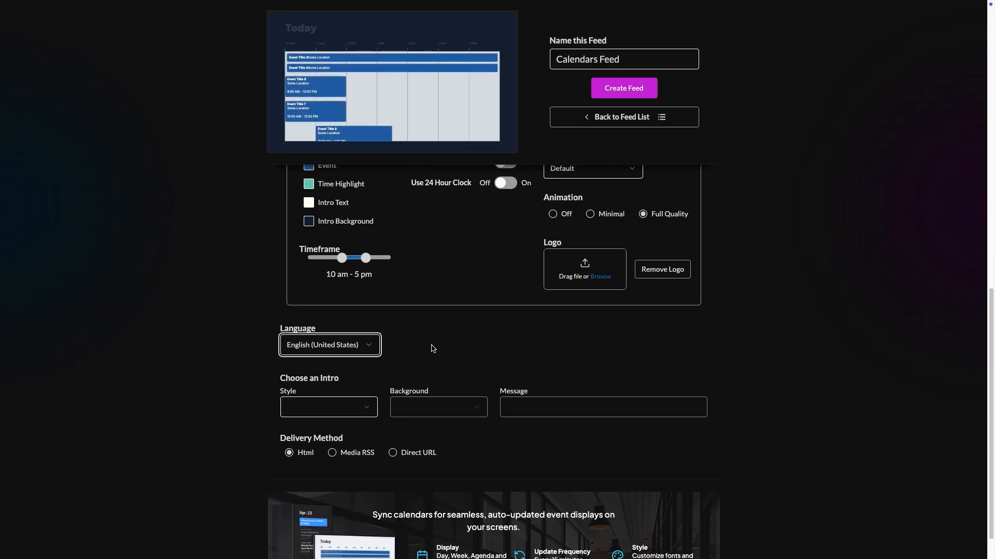
pyautogui.scroll(-1, 433, 349)
# Set the intro style to Slide Right and the intro message to 'Calendar'.
pyautogui.click(362, 381)
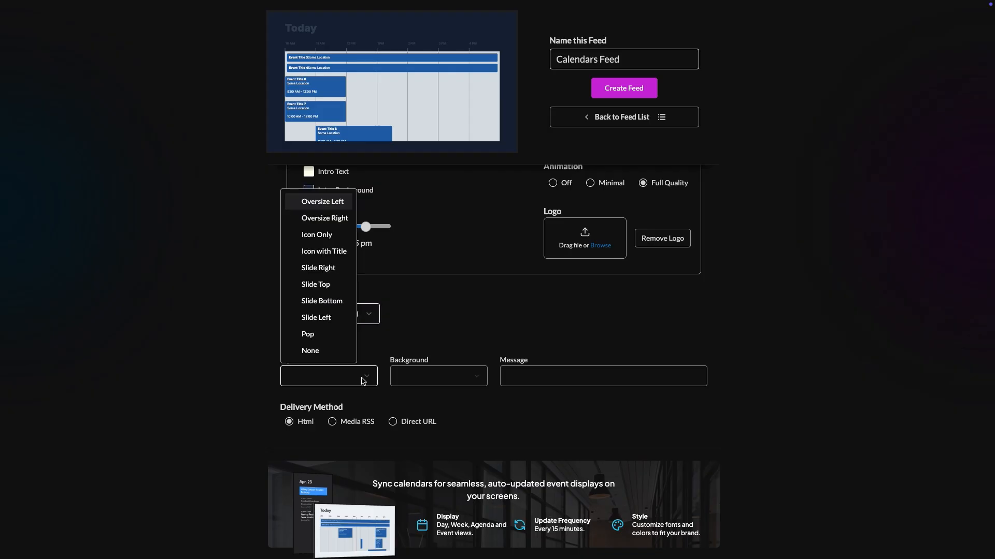
pyautogui.click(333, 270)
pyautogui.click(544, 378)
pyautogui.write('Calendar')
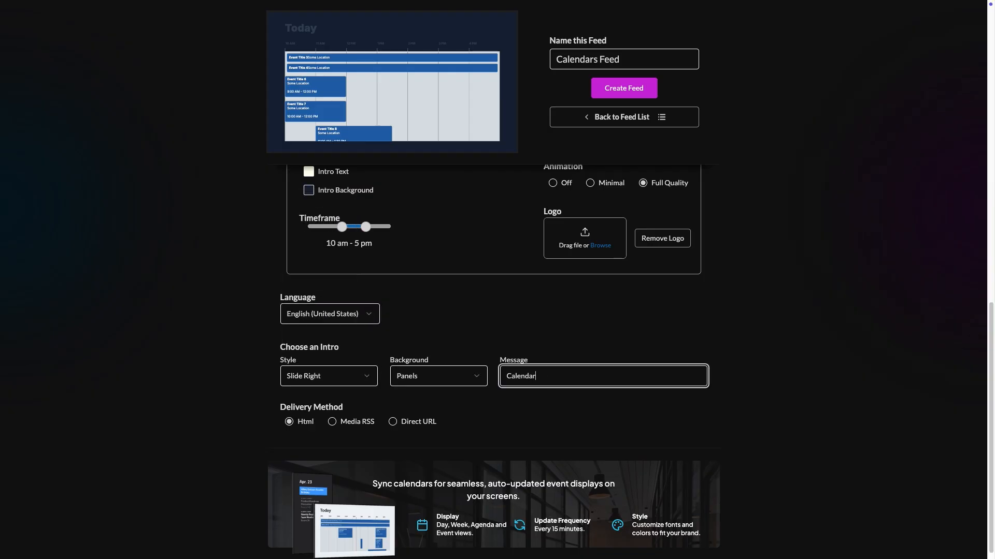
pyautogui.click(578, 414)
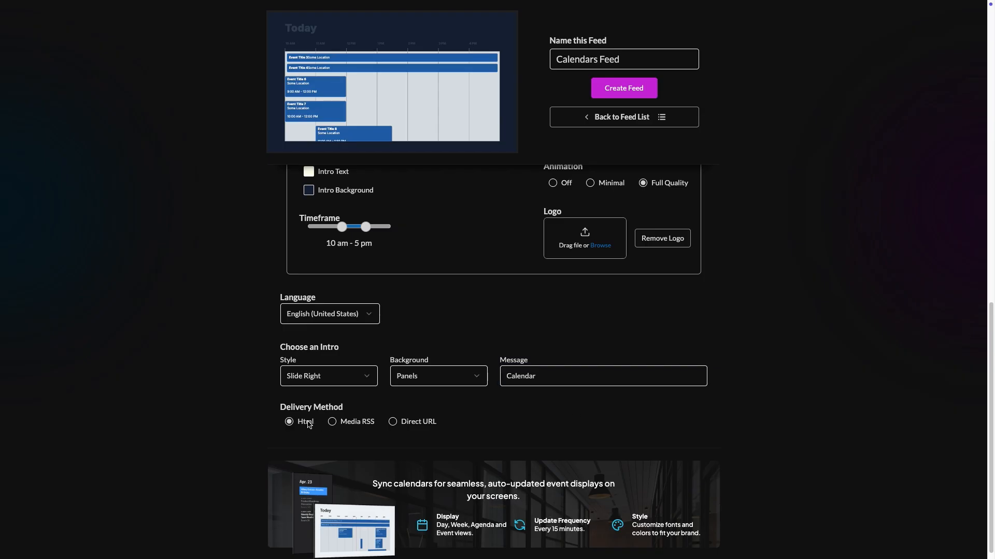
pyautogui.scroll(-1, 305, 421)
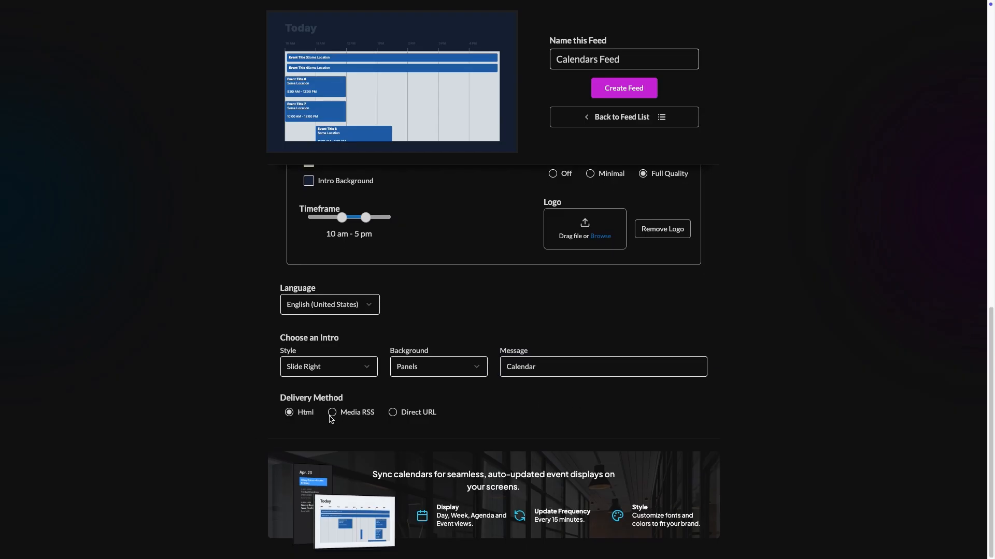
# Keep Html as the delivery method after trying Media RSS and Direct URL, then create the feed.
pyautogui.click(332, 413)
pyautogui.click(393, 314)
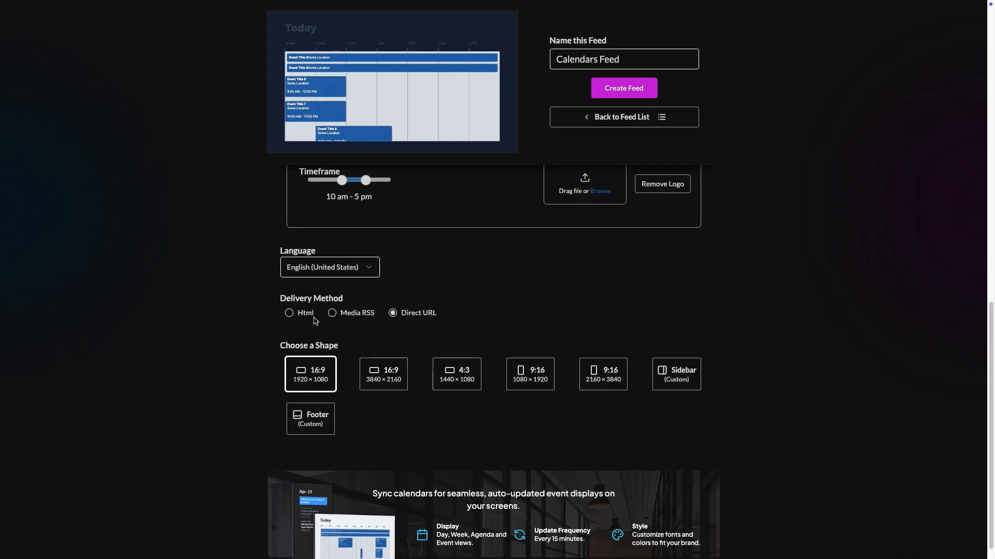
pyautogui.click(289, 315)
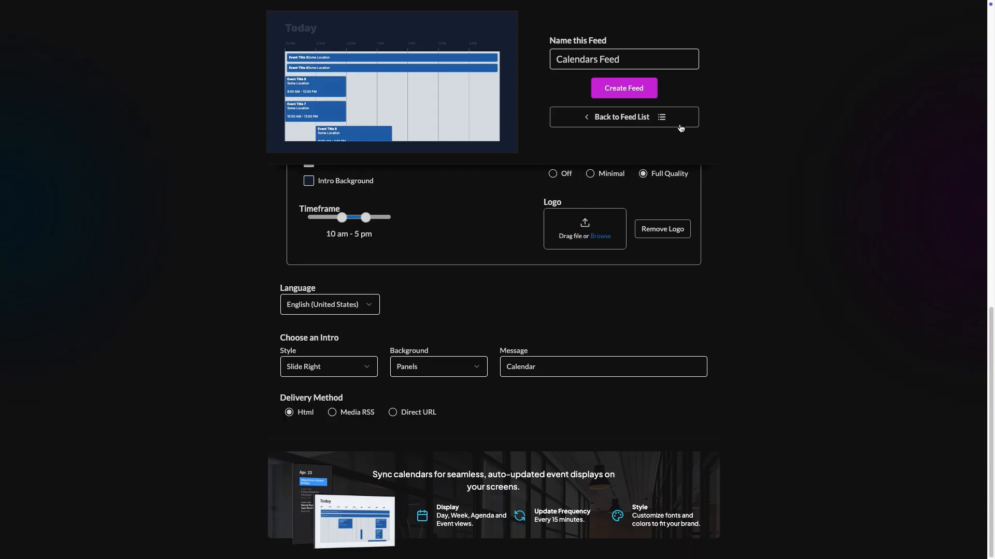
pyautogui.click(636, 89)
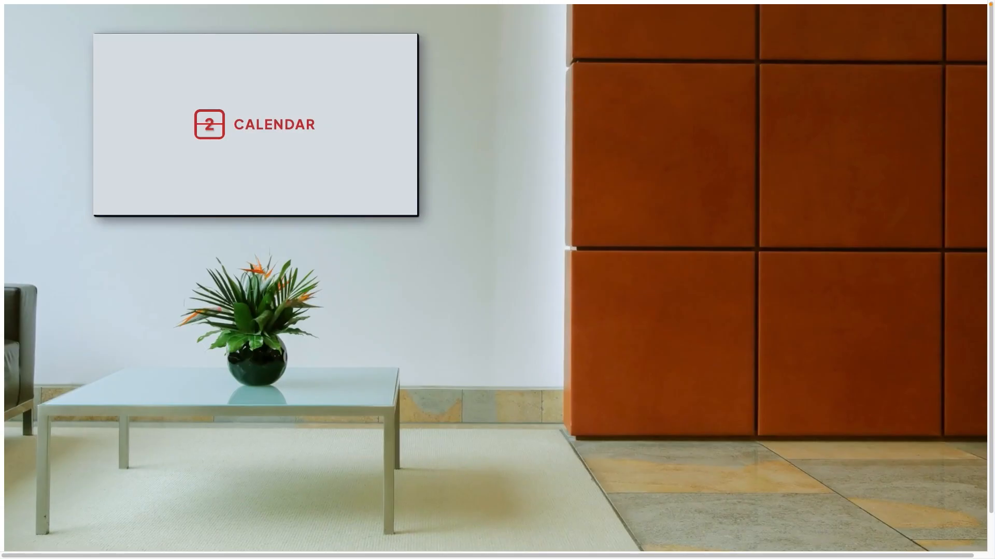